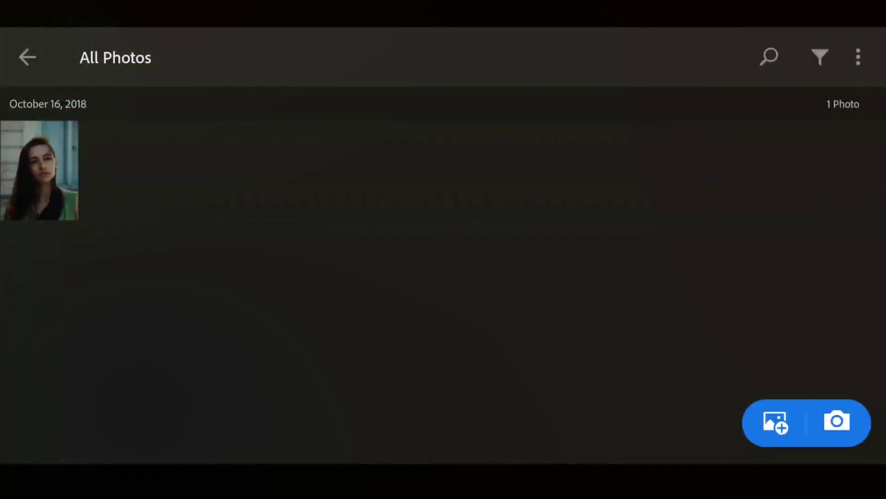
Open the single woman's portrait from All Photos in the Edit view
{"action": "left_click", "coordinate": [53, 183]}
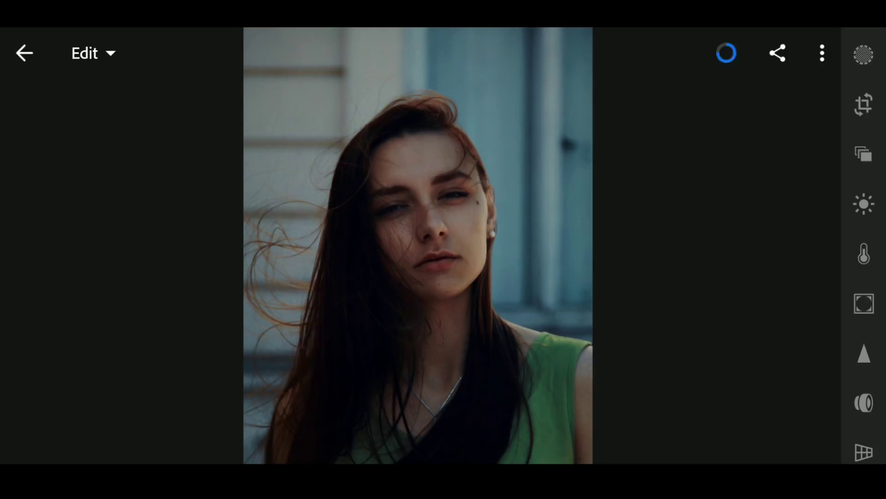
In Light, set exposure +1.00, contrast -22, highlights +8, shadows -34 and blacks +10
{"action": "left_click", "coordinate": [853, 206]}
{"action": "mouse_move", "coordinate": [679, 113]}
{"action": "left_mouse_down"}
{"action": "mouse_move", "coordinate": [727, 119]}
{"action": "mouse_move", "coordinate": [715, 123]}
{"action": "left_mouse_up"}
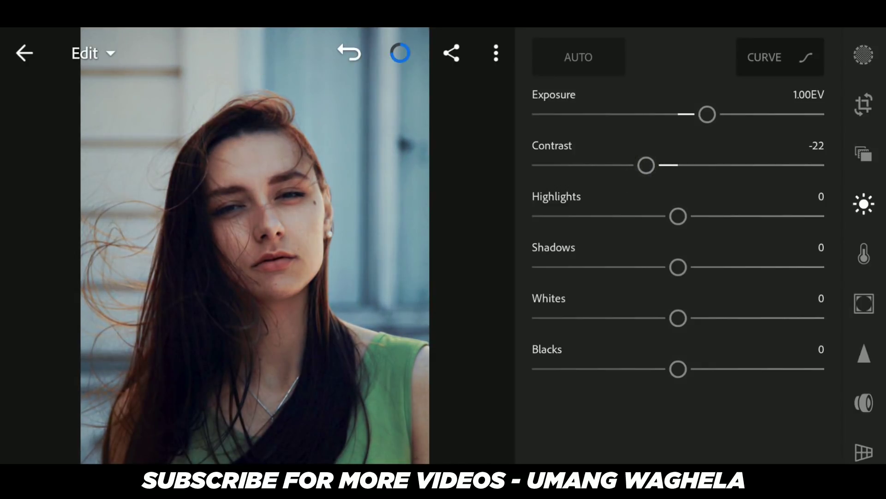
{"action": "mouse_move", "coordinate": [677, 215]}
{"action": "left_mouse_down"}
{"action": "mouse_move", "coordinate": [721, 227]}
{"action": "mouse_move", "coordinate": [686, 231]}
{"action": "left_mouse_up"}
{"action": "mouse_move", "coordinate": [678, 275]}
{"action": "left_mouse_down"}
{"action": "mouse_move", "coordinate": [610, 279]}
{"action": "mouse_move", "coordinate": [733, 291]}
{"action": "mouse_move", "coordinate": [629, 294]}
{"action": "left_mouse_up"}
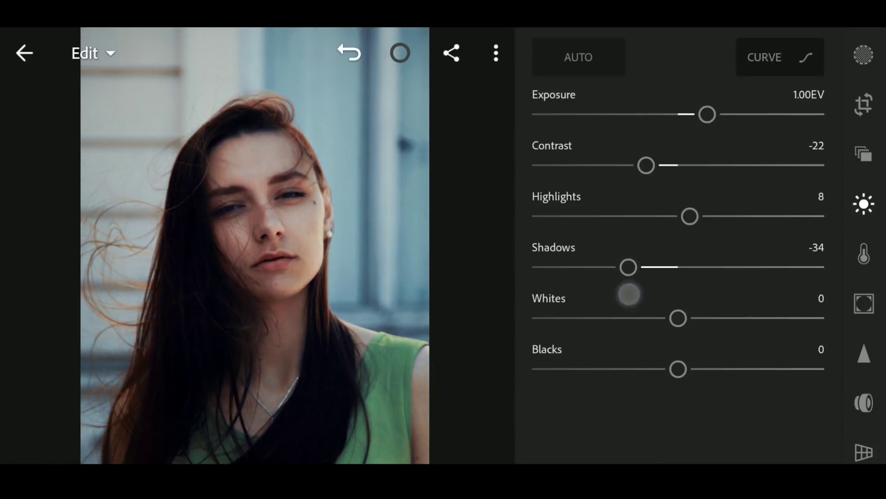
{"action": "mouse_move", "coordinate": [679, 369]}
{"action": "left_mouse_down"}
{"action": "mouse_move", "coordinate": [721, 369]}
{"action": "mouse_move", "coordinate": [596, 381]}
{"action": "mouse_move", "coordinate": [691, 380]}
{"action": "left_mouse_up"}
Bend the tone curve into an S-shape, lifting the upper part and pulling the lows down
{"action": "left_click", "coordinate": [785, 60]}
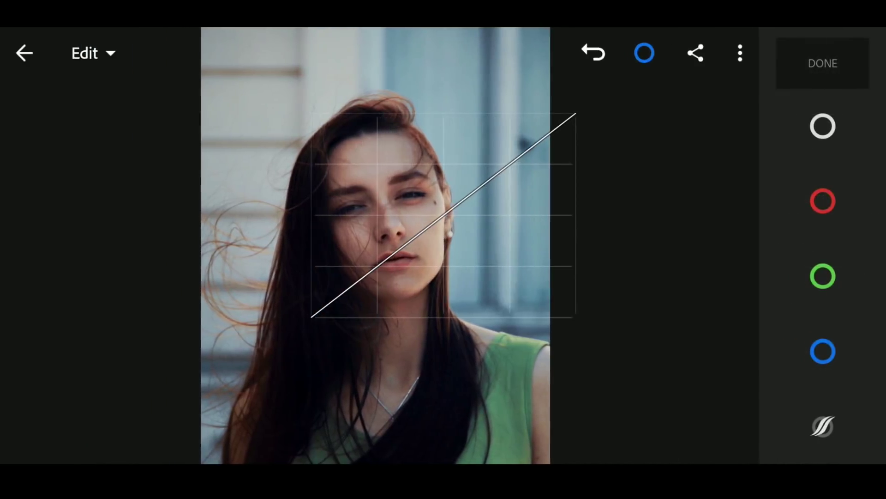
{"action": "left_click", "coordinate": [494, 183]}
{"action": "left_click_drag", "start_coordinate": [493, 183], "coordinate": [490, 169]}
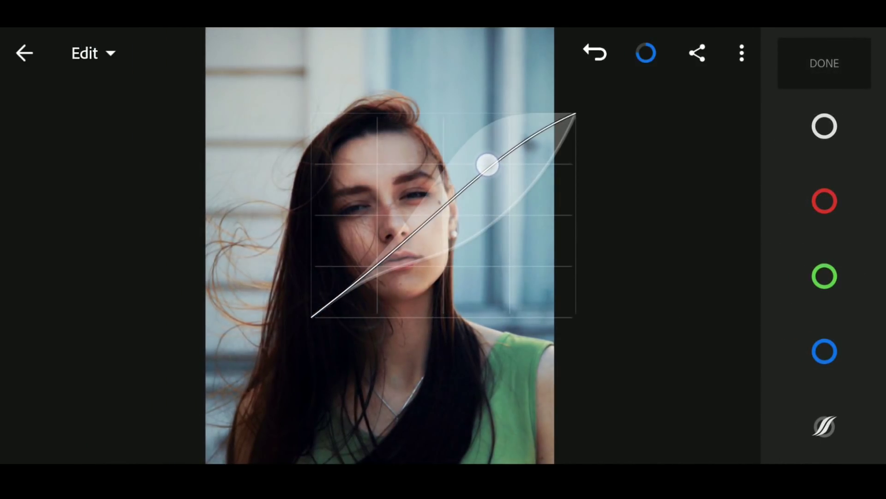
{"action": "double_click", "coordinate": [486, 165]}
{"action": "left_click_drag", "start_coordinate": [403, 246], "coordinate": [412, 270]}
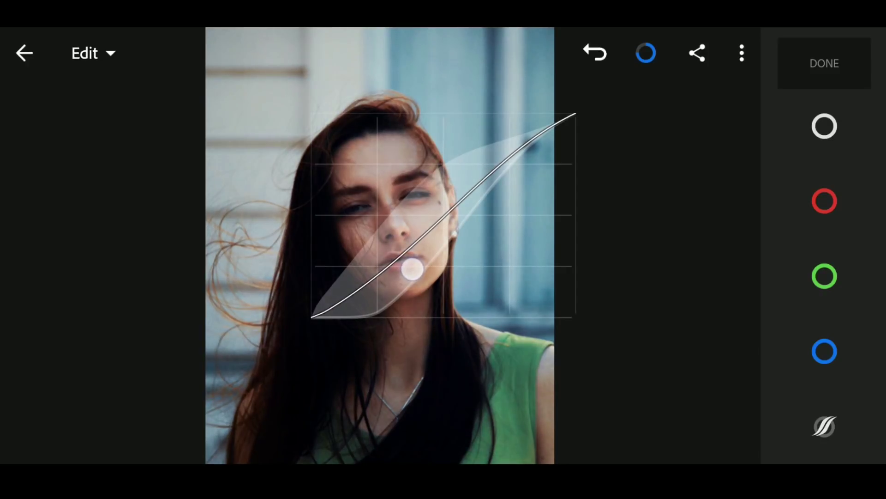
{"action": "left_click", "coordinate": [825, 63]}
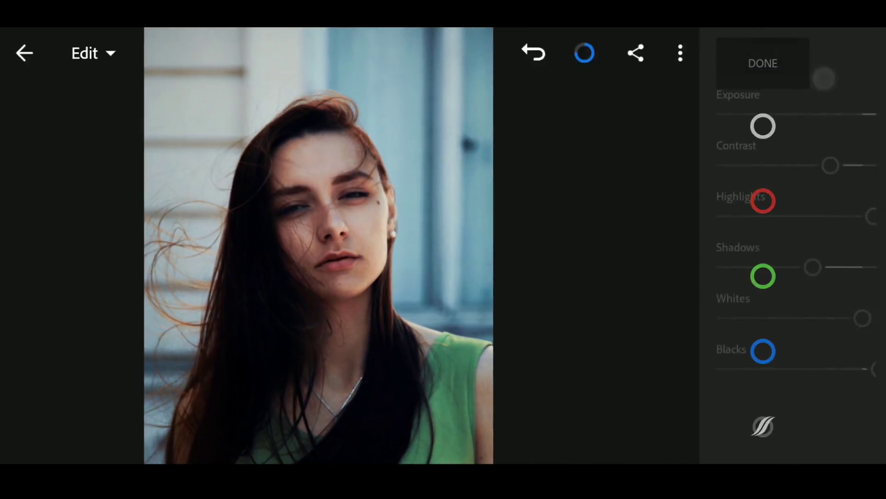
In Color Mix, shift and desaturate the orange hue, then select the green range
{"action": "left_click", "coordinate": [864, 254]}
{"action": "left_click", "coordinate": [779, 57]}
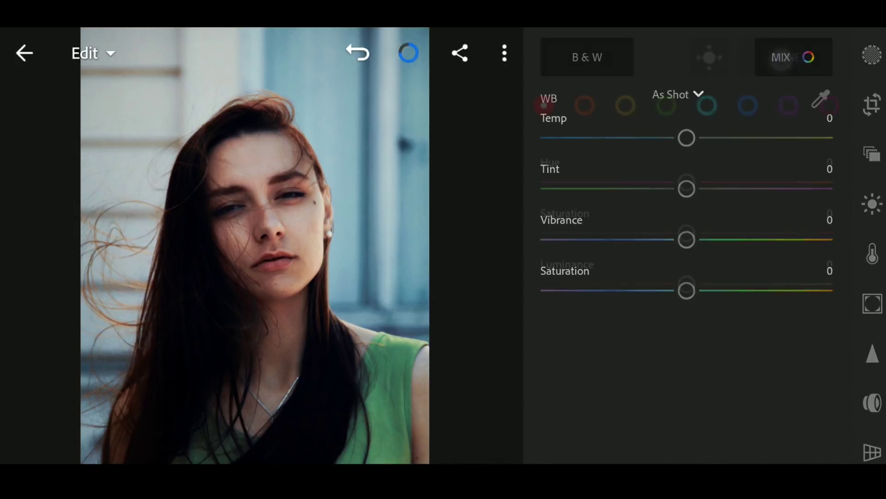
{"action": "left_click", "coordinate": [624, 106]}
{"action": "mouse_move", "coordinate": [725, 187]}
{"action": "left_mouse_down"}
{"action": "mouse_move", "coordinate": [669, 200]}
{"action": "mouse_move", "coordinate": [785, 203]}
{"action": "mouse_move", "coordinate": [653, 214]}
{"action": "left_mouse_up"}
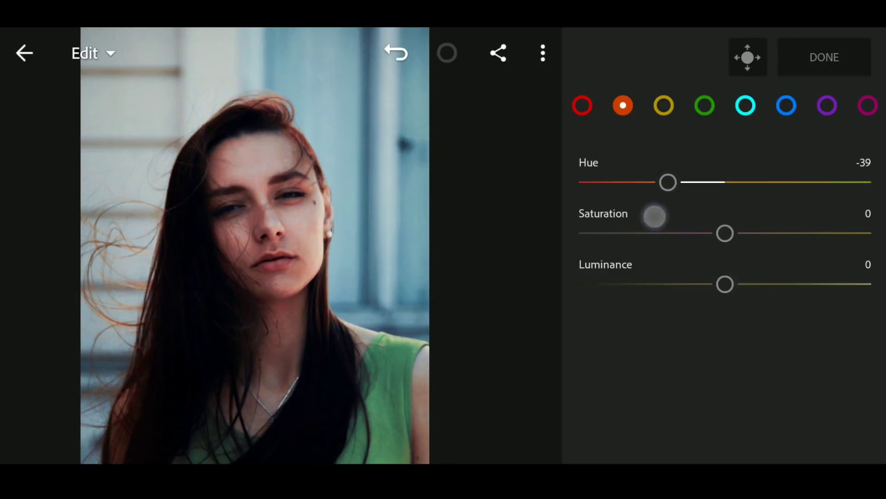
{"action": "left_click_drag", "start_coordinate": [734, 235], "coordinate": [645, 252]}
{"action": "left_click", "coordinate": [697, 106]}
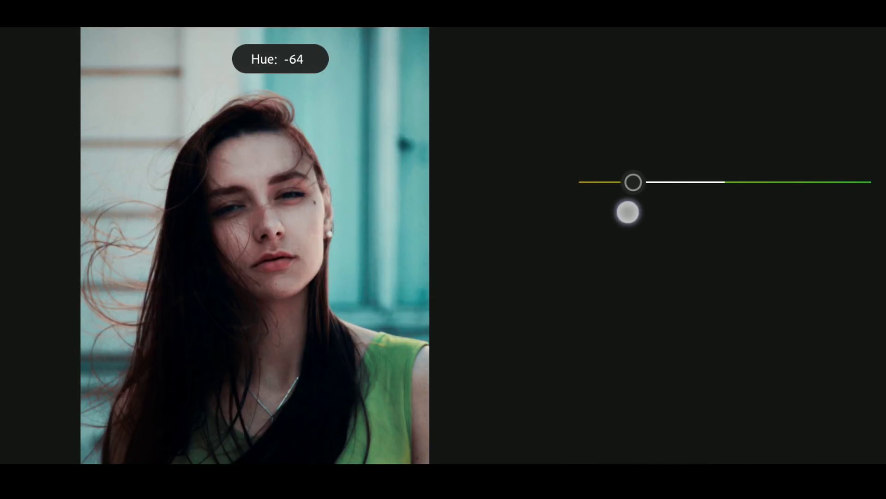
Fine-tune the overall colour saturation after leaving Color Mix
{"action": "left_click", "coordinate": [833, 58]}
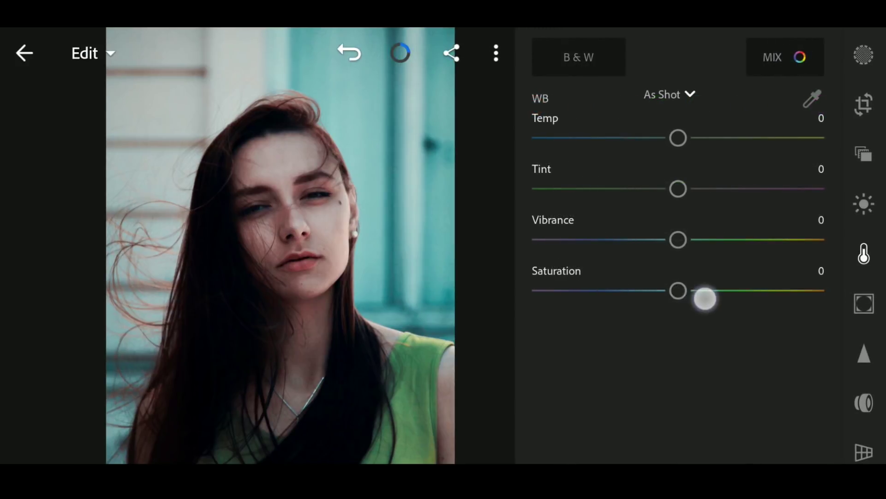
{"action": "mouse_move", "coordinate": [702, 297]}
{"action": "left_mouse_down"}
{"action": "mouse_move", "coordinate": [753, 297]}
{"action": "mouse_move", "coordinate": [636, 300]}
{"action": "left_mouse_up"}
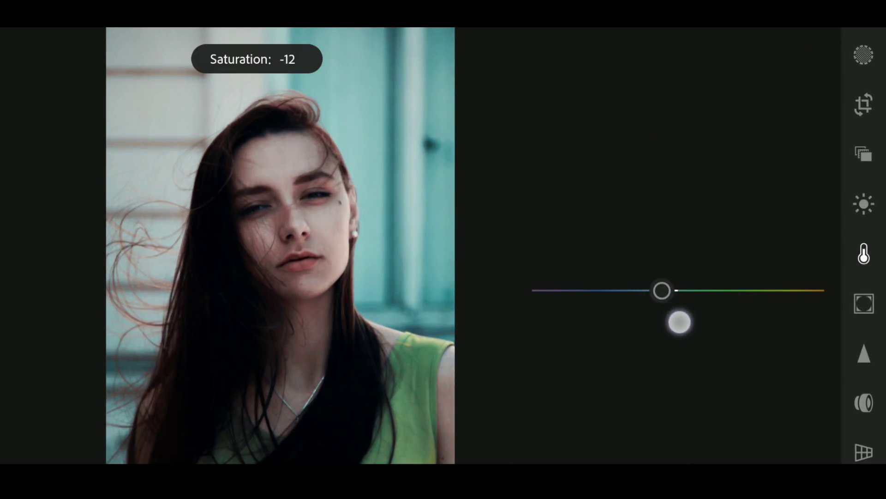
{"action": "left_click_drag", "start_coordinate": [697, 332], "coordinate": [721, 336]}
Set clarity 20, dehaze 9 and sharpening 18
{"action": "left_click", "coordinate": [864, 303]}
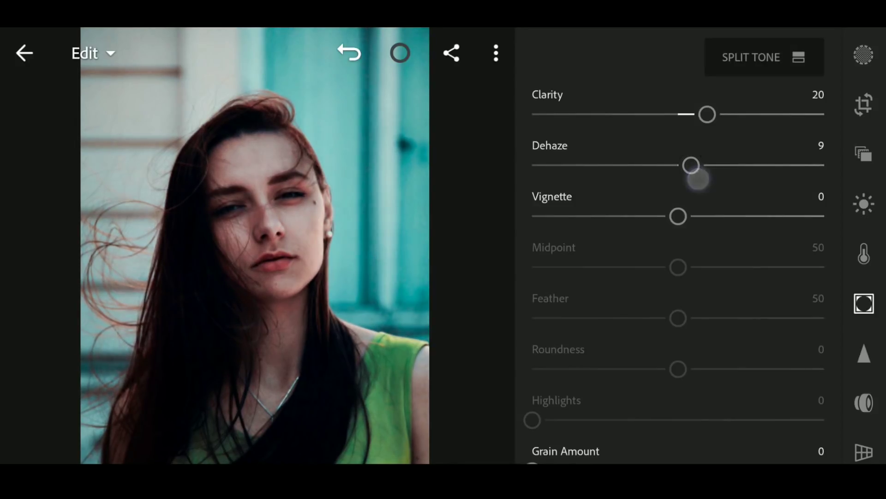
{"action": "left_click", "coordinate": [858, 356]}
{"action": "left_click_drag", "start_coordinate": [533, 74], "coordinate": [580, 74]}
Add a radial gradient and shape it over the upper-left wall behind her head
{"action": "left_click", "coordinate": [869, 52]}
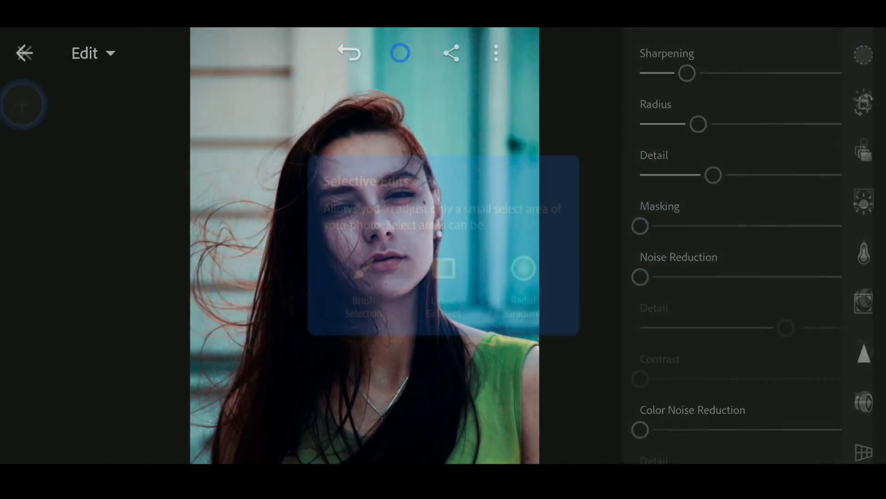
{"action": "left_click", "coordinate": [162, 240]}
{"action": "left_click", "coordinate": [22, 105]}
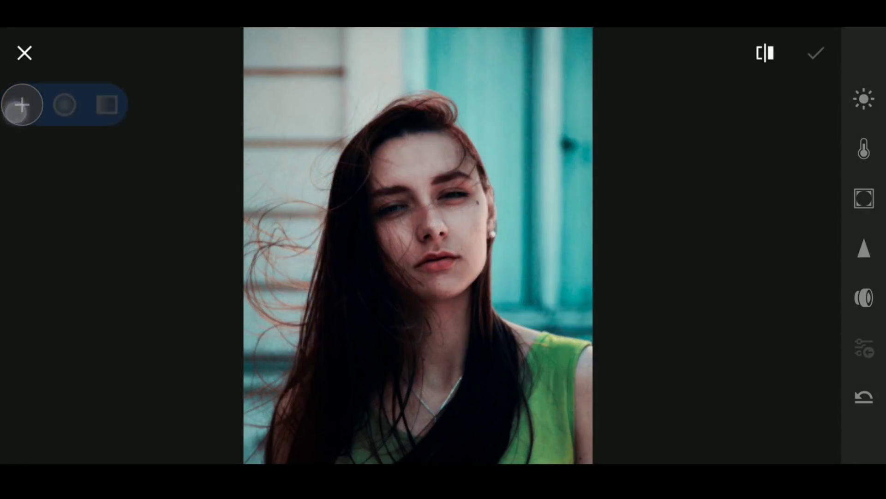
{"action": "left_click", "coordinate": [64, 105]}
{"action": "left_click", "coordinate": [311, 111]}
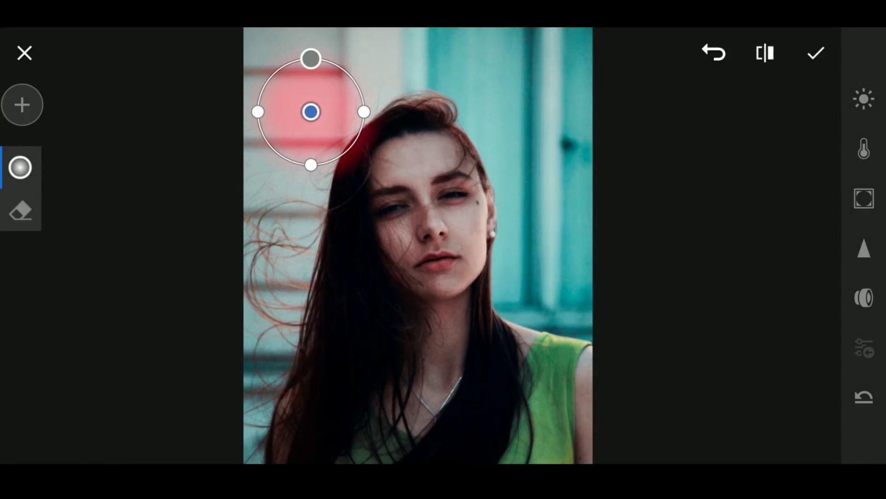
{"action": "left_click_drag", "start_coordinate": [311, 111], "coordinate": [306, 174]}
{"action": "left_click_drag", "start_coordinate": [358, 65], "coordinate": [271, 166]}
{"action": "left_click_drag", "start_coordinate": [317, 239], "coordinate": [306, 197]}
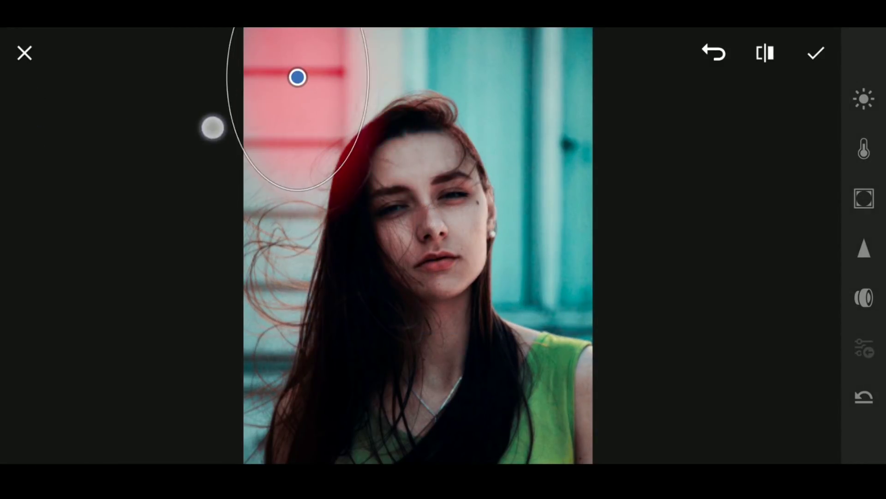
{"action": "mouse_move", "coordinate": [212, 127]}
{"action": "left_mouse_down"}
{"action": "mouse_move", "coordinate": [346, 132]}
{"action": "mouse_move", "coordinate": [390, 158]}
{"action": "left_mouse_up"}
{"action": "left_click_drag", "start_coordinate": [311, 121], "coordinate": [304, 74]}
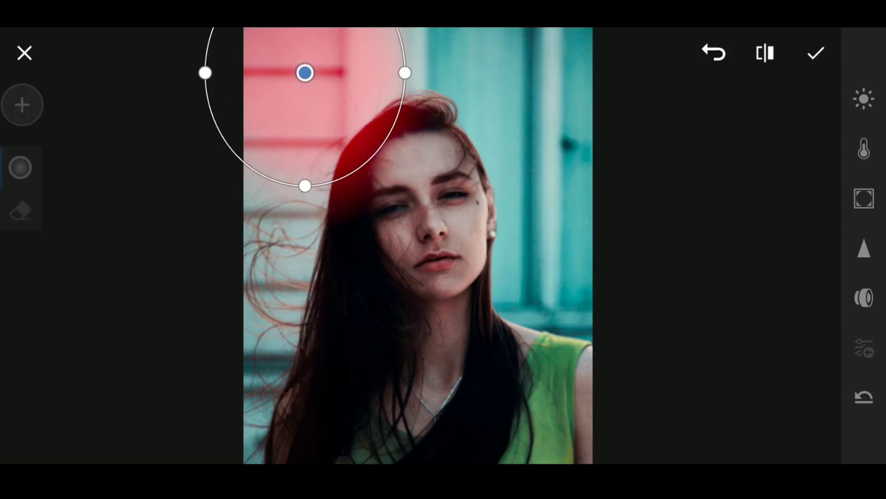
{"action": "mouse_move", "coordinate": [305, 184]}
{"action": "left_mouse_down"}
{"action": "mouse_move", "coordinate": [326, 137]}
{"action": "mouse_move", "coordinate": [340, 170]}
{"action": "left_mouse_up"}
{"action": "left_click", "coordinate": [222, 217]}
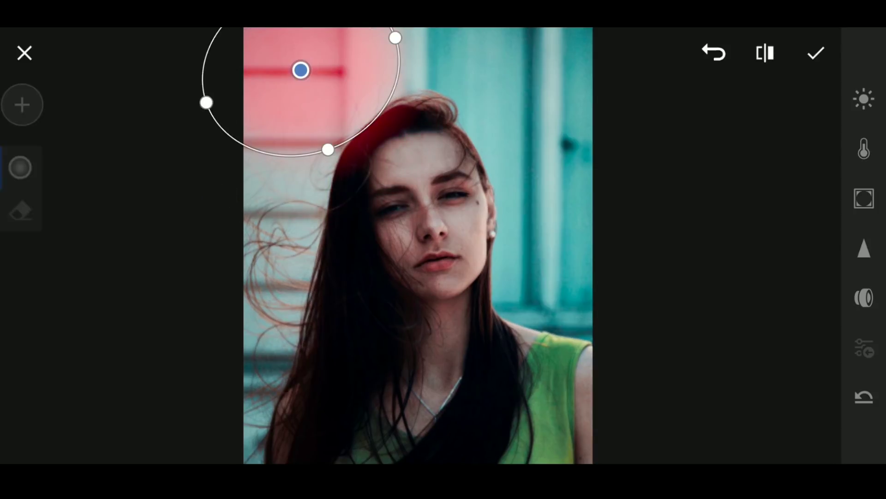
Give the gradient exposure 1.85 EV, contrast -28 and highlights 14, then confirm
{"action": "left_click", "coordinate": [305, 72]}
{"action": "mouse_move", "coordinate": [784, 72]}
{"action": "left_mouse_down"}
{"action": "mouse_move", "coordinate": [736, 87]}
{"action": "mouse_move", "coordinate": [754, 96]}
{"action": "mouse_move", "coordinate": [750, 111]}
{"action": "mouse_move", "coordinate": [759, 115]}
{"action": "left_mouse_up"}
{"action": "mouse_move", "coordinate": [679, 125]}
{"action": "left_mouse_down"}
{"action": "mouse_move", "coordinate": [765, 135]}
{"action": "mouse_move", "coordinate": [619, 148]}
{"action": "mouse_move", "coordinate": [714, 164]}
{"action": "mouse_move", "coordinate": [747, 184]}
{"action": "mouse_move", "coordinate": [699, 197]}
{"action": "left_mouse_up"}
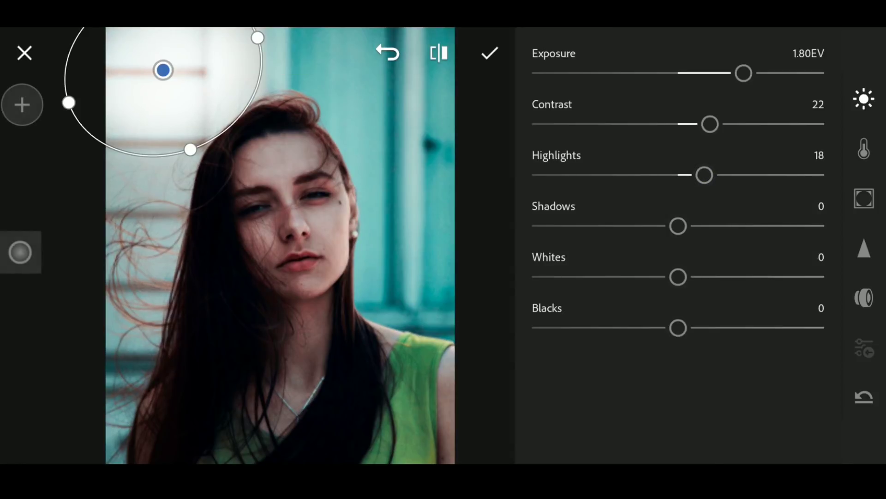
{"action": "left_click", "coordinate": [864, 100]}
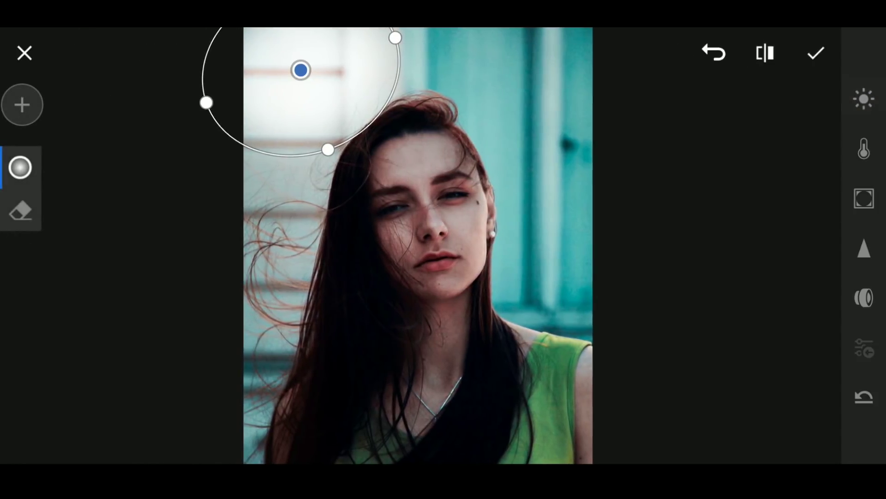
{"action": "left_click", "coordinate": [813, 53]}
{"action": "left_click", "coordinate": [553, 380]}
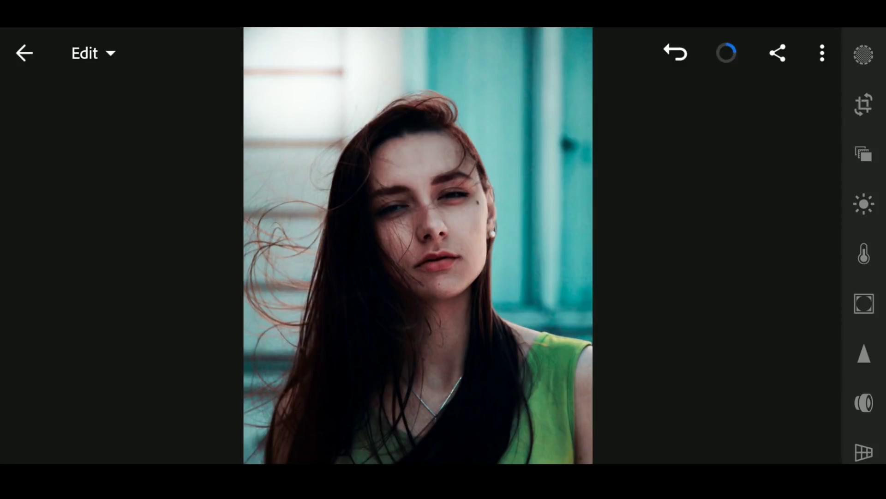
Save the edited portrait to the device at Highest Available Quality
{"action": "left_click", "coordinate": [822, 53]}
{"action": "left_click_drag", "start_coordinate": [755, 270], "coordinate": [744, 208]}
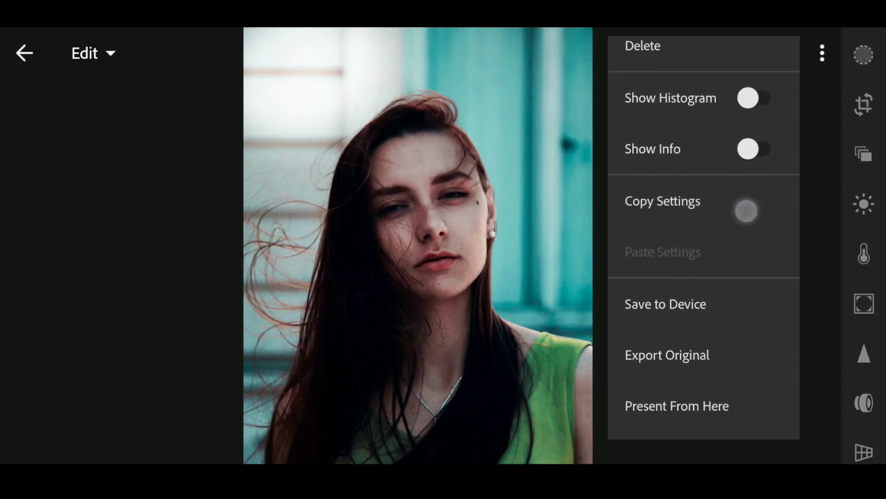
{"action": "left_click", "coordinate": [720, 307]}
{"action": "left_click", "coordinate": [493, 217]}
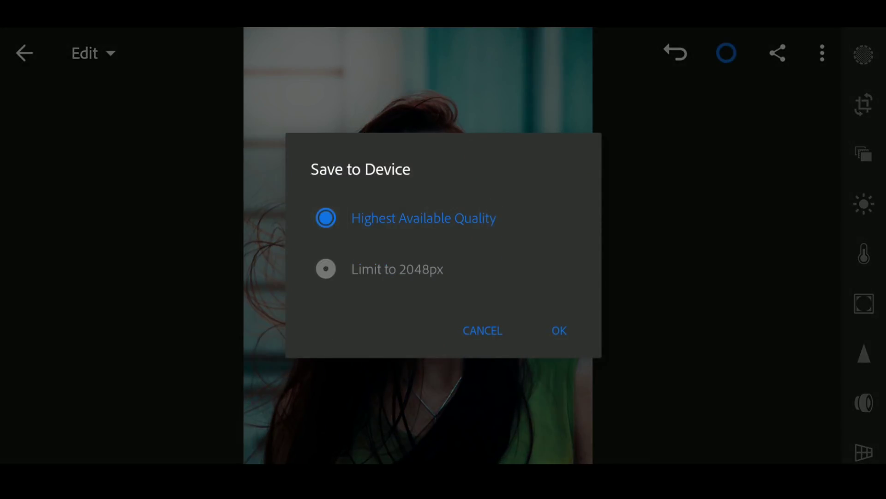
{"action": "left_click", "coordinate": [569, 332]}
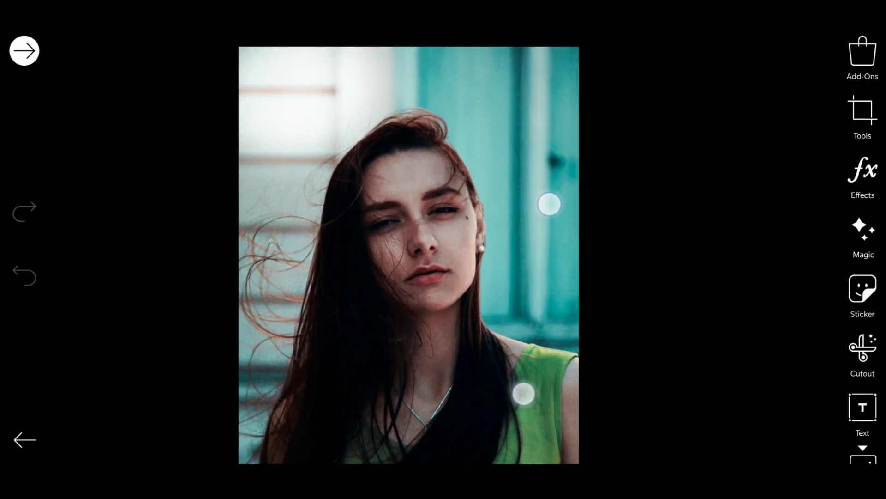
{"action": "scroll", "coordinate": [533, 291], "scroll_direction": "up", "scroll_amount": 5}
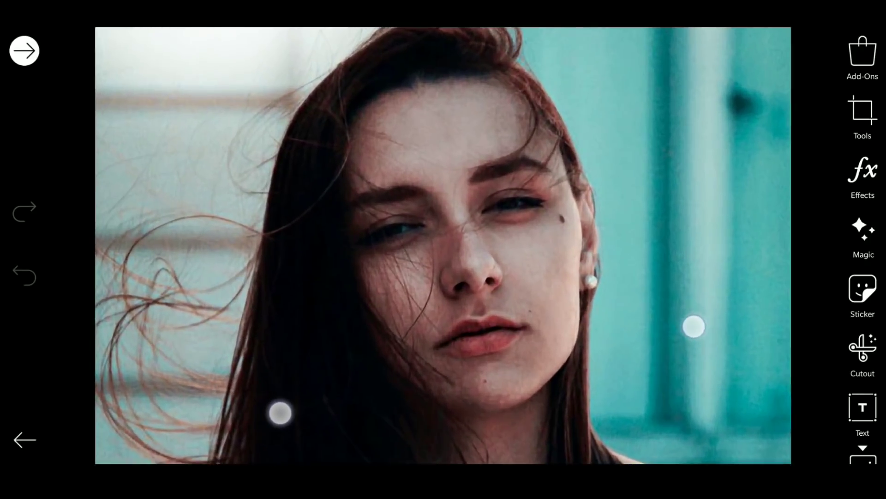
{"action": "scroll", "coordinate": [481, 371], "scroll_direction": "down", "scroll_amount": 5}
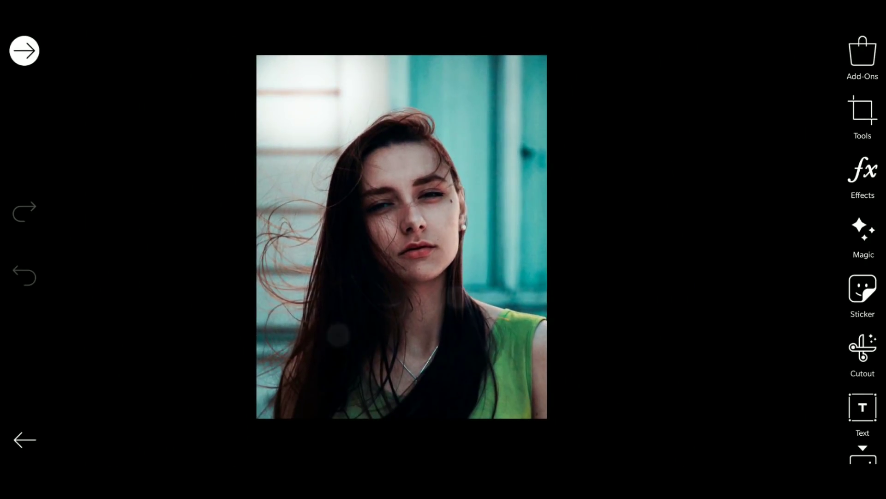
{"action": "left_click_drag", "start_coordinate": [862, 290], "coordinate": [867, 185]}
Add the bokeh lights photo as an overlay and position it over the portrait
{"action": "left_click", "coordinate": [863, 329]}
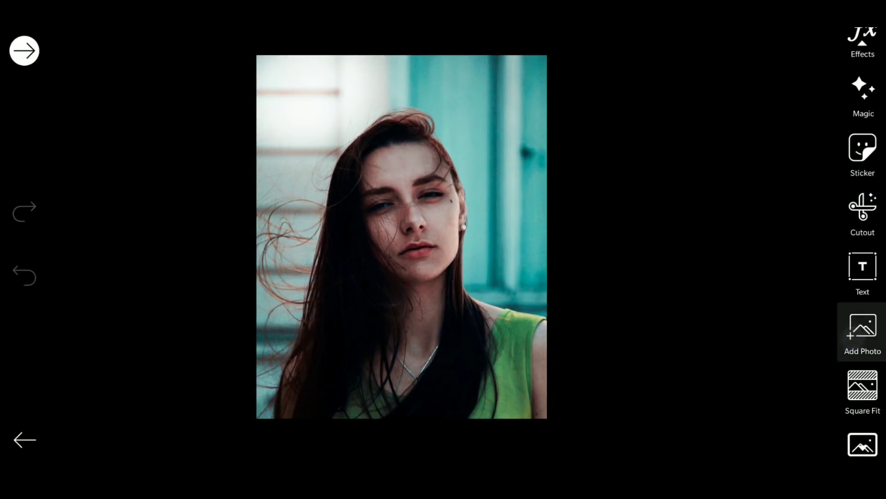
{"action": "mouse_move", "coordinate": [472, 249]}
{"action": "left_mouse_down"}
{"action": "mouse_move", "coordinate": [262, 416]}
{"action": "mouse_move", "coordinate": [245, 416]}
{"action": "left_mouse_up"}
{"action": "mouse_move", "coordinate": [270, 205]}
{"action": "left_mouse_down"}
{"action": "mouse_move", "coordinate": [452, 122]}
{"action": "mouse_move", "coordinate": [384, 354]}
{"action": "mouse_move", "coordinate": [489, 136]}
{"action": "mouse_move", "coordinate": [488, 118]}
{"action": "mouse_move", "coordinate": [493, 134]}
{"action": "left_mouse_up"}
{"action": "left_click_drag", "start_coordinate": [845, 367], "coordinate": [846, 277]}
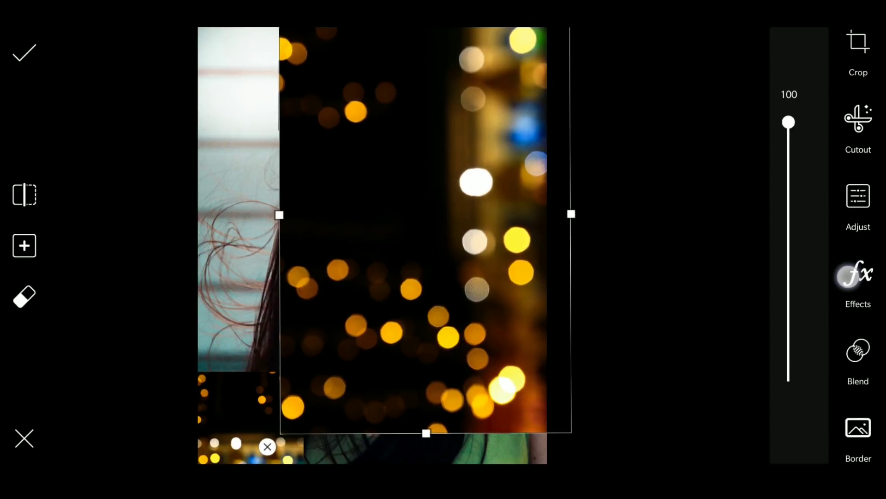
Blend the bokeh overlay in Screen mode and shift its hue from gold to teal
{"action": "left_click", "coordinate": [858, 349]}
{"action": "left_click", "coordinate": [797, 290]}
{"action": "left_click", "coordinate": [858, 201]}
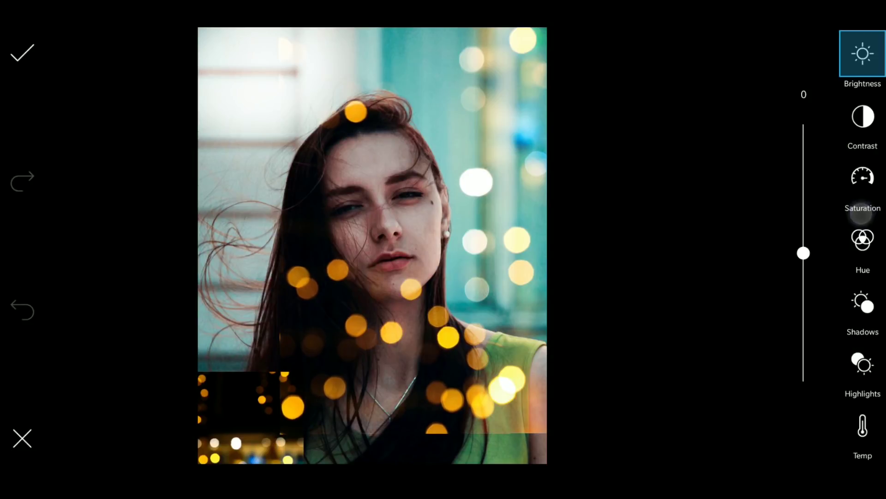
{"action": "left_click", "coordinate": [871, 259]}
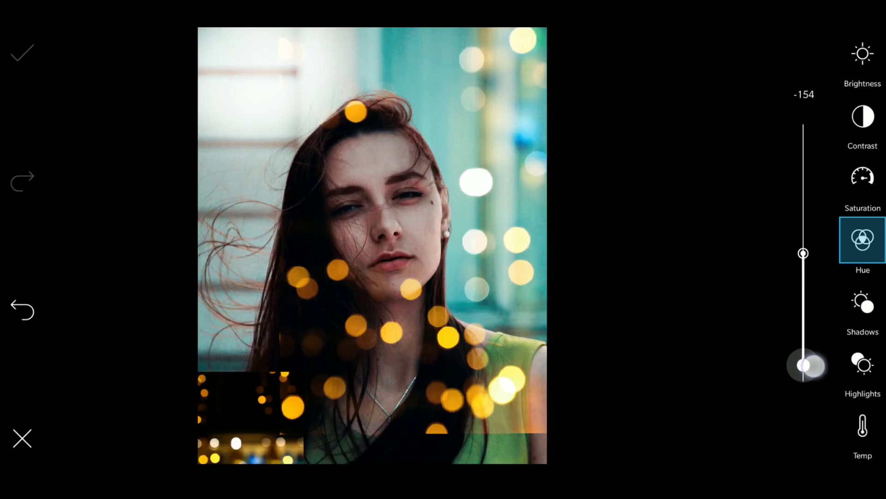
{"action": "left_click_drag", "start_coordinate": [814, 351], "coordinate": [814, 181]}
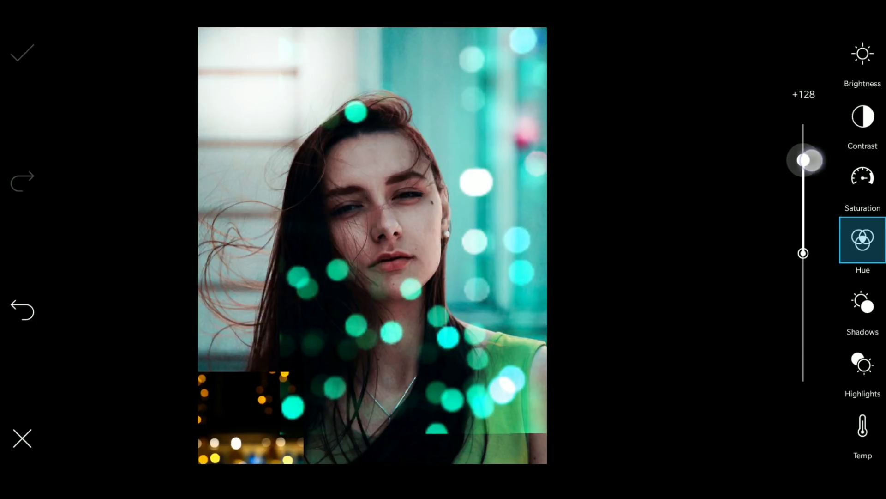
{"action": "left_click", "coordinate": [22, 52]}
{"action": "mouse_move", "coordinate": [424, 227]}
{"action": "left_mouse_down"}
{"action": "mouse_move", "coordinate": [439, 198]}
{"action": "mouse_move", "coordinate": [411, 236]}
{"action": "mouse_move", "coordinate": [427, 213]}
{"action": "left_mouse_up"}
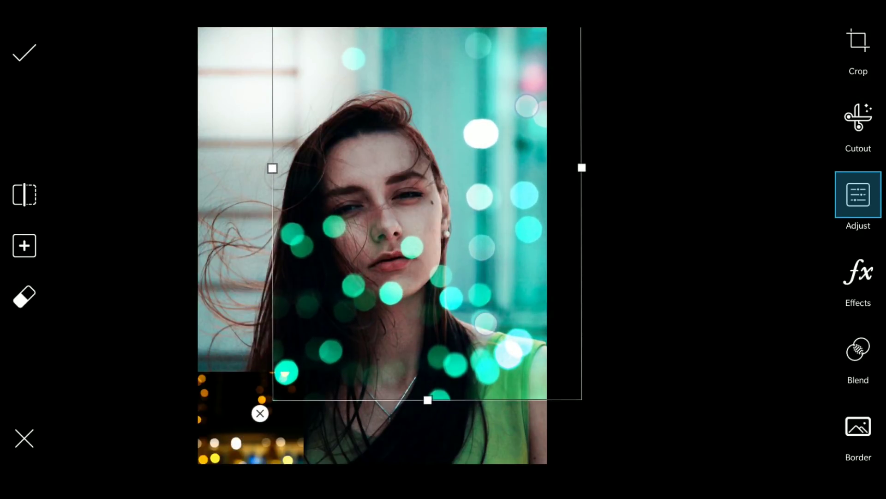
Paint the bokeh lights off her face and chest with the eraser brush, then apply
{"action": "left_click", "coordinate": [24, 296]}
{"action": "scroll", "coordinate": [443, 242], "scroll_direction": "up", "scroll_amount": 3}
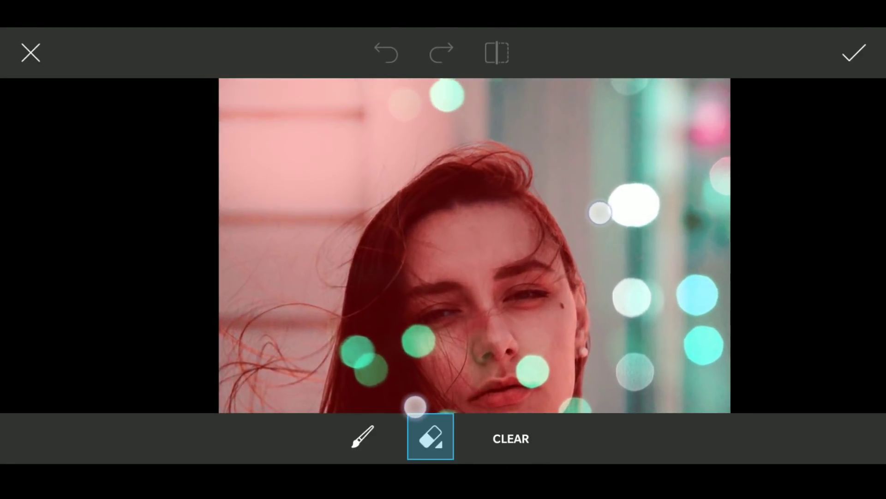
{"action": "scroll", "coordinate": [474, 246], "scroll_direction": "down", "scroll_amount": 3}
{"action": "left_click_drag", "start_coordinate": [429, 388], "coordinate": [526, 374]}
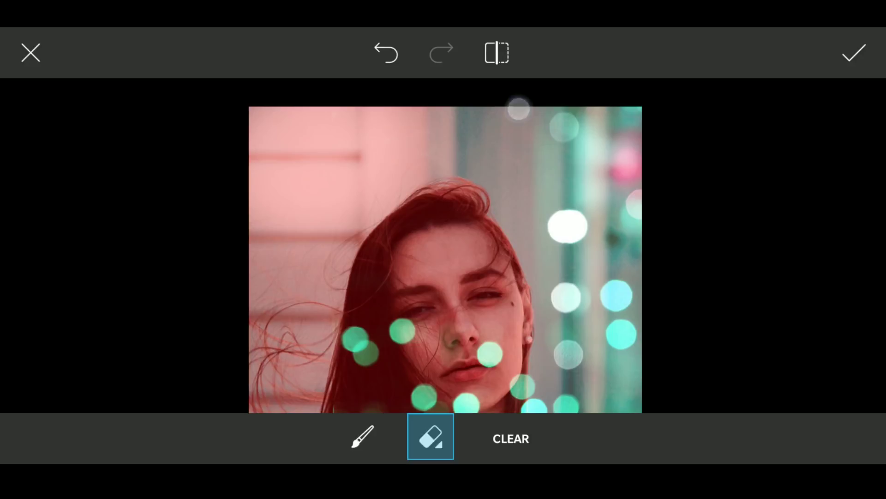
{"action": "scroll", "coordinate": [443, 260], "scroll_direction": "down", "scroll_amount": 3}
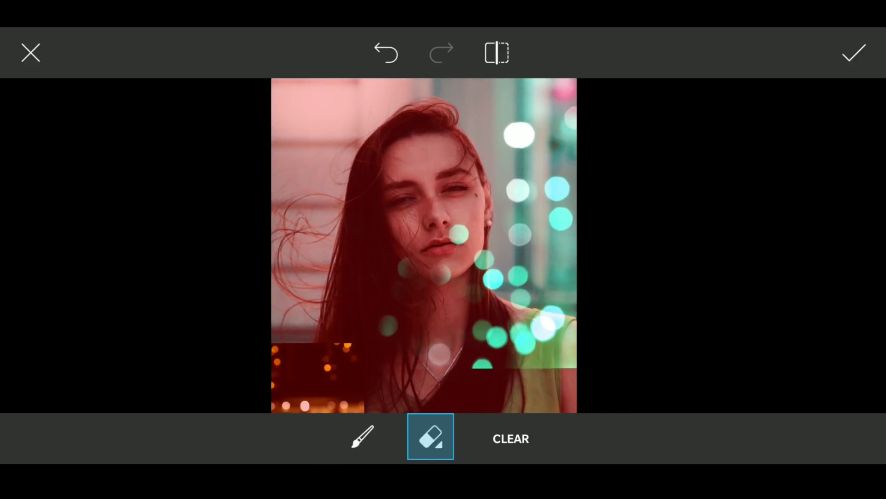
{"action": "scroll", "coordinate": [430, 246], "scroll_direction": "up", "scroll_amount": 3}
{"action": "scroll", "coordinate": [444, 246], "scroll_direction": "down", "scroll_amount": 3}
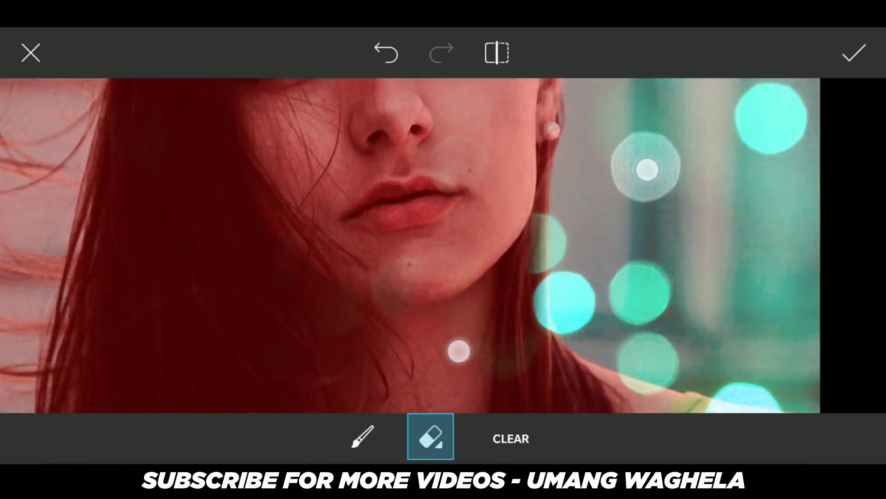
{"action": "scroll", "coordinate": [444, 246], "scroll_direction": "down", "scroll_amount": 3}
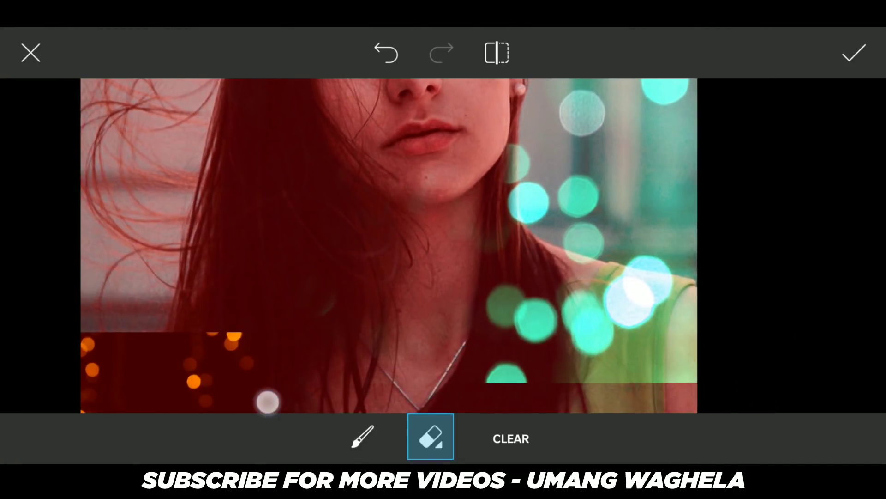
{"action": "scroll", "coordinate": [502, 134], "scroll_direction": "up", "scroll_amount": 3}
{"action": "scroll", "coordinate": [563, 326], "scroll_direction": "down", "scroll_amount": 3}
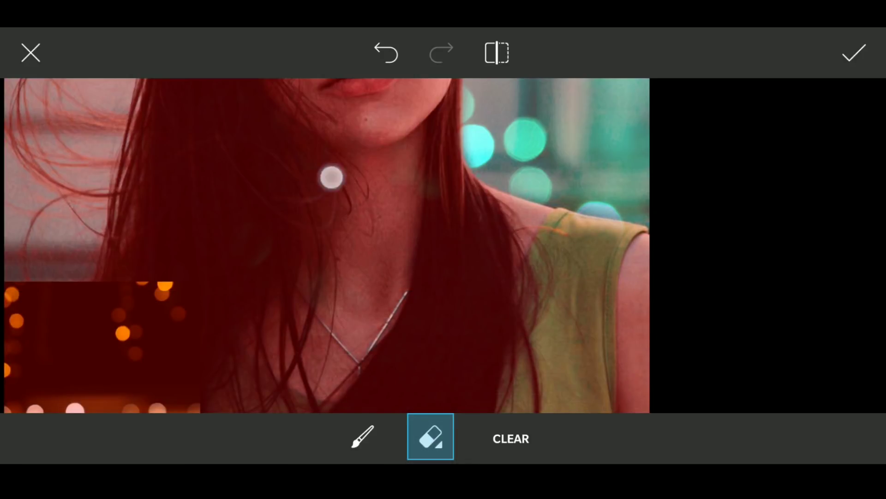
{"action": "scroll", "coordinate": [584, 287], "scroll_direction": "down", "scroll_amount": 5}
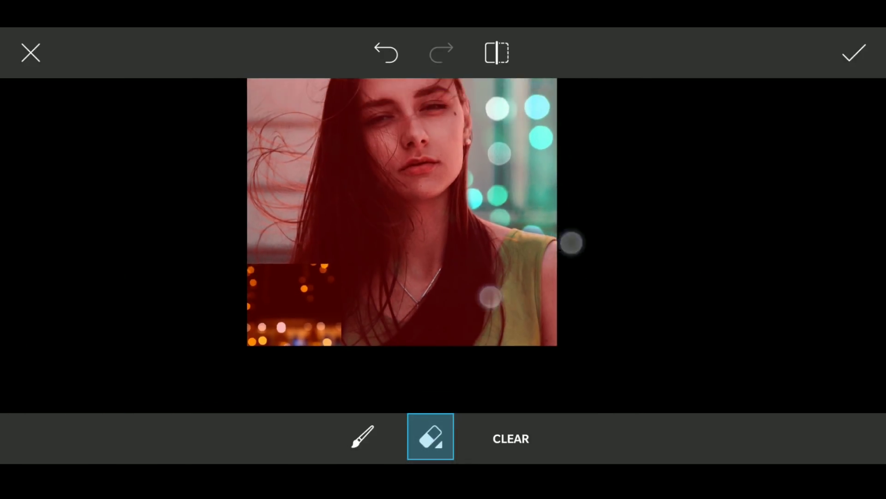
{"action": "left_click", "coordinate": [854, 53]}
Move, rotate and enlarge the small bokeh layer over the upper-left backdrop, then apply
{"action": "mouse_move", "coordinate": [221, 415]}
{"action": "left_mouse_down"}
{"action": "mouse_move", "coordinate": [256, 327]}
{"action": "mouse_move", "coordinate": [257, 274]}
{"action": "left_mouse_up"}
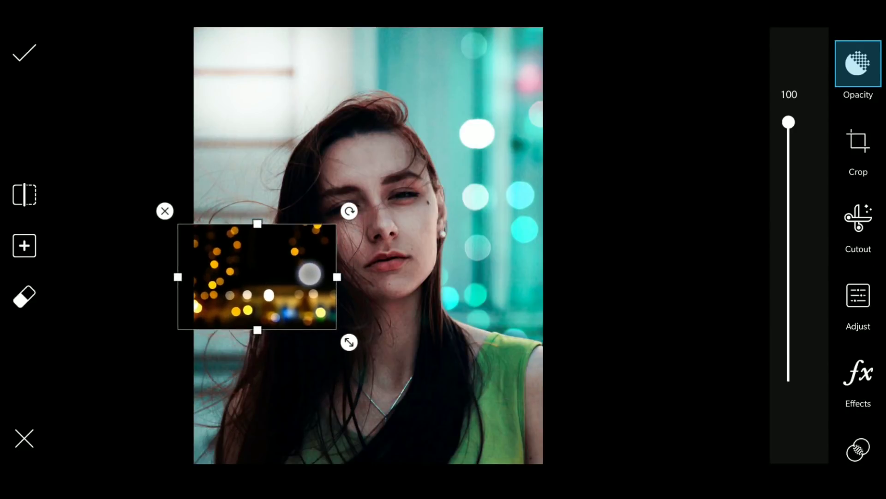
{"action": "mouse_move", "coordinate": [349, 343]}
{"action": "left_mouse_down"}
{"action": "mouse_move", "coordinate": [259, 400]}
{"action": "mouse_move", "coordinate": [194, 370]}
{"action": "mouse_move", "coordinate": [171, 315]}
{"action": "mouse_move", "coordinate": [184, 305]}
{"action": "mouse_move", "coordinate": [105, 376]}
{"action": "mouse_move", "coordinate": [162, 311]}
{"action": "left_mouse_up"}
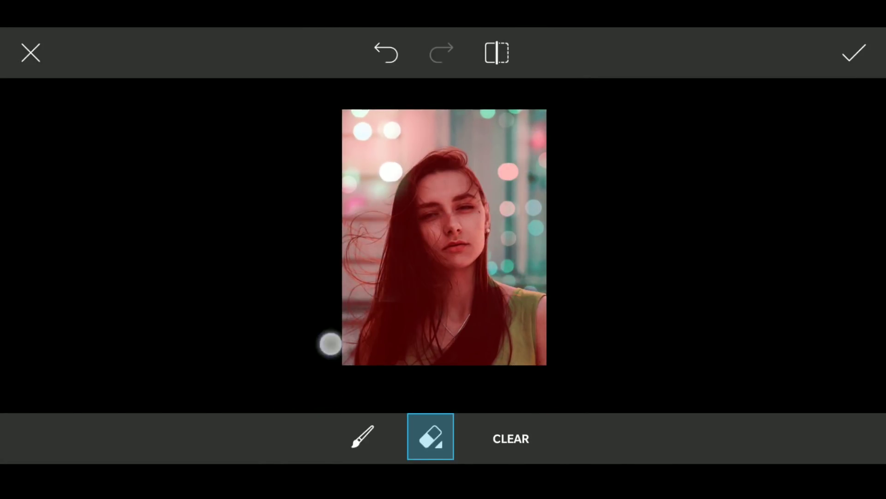
{"action": "left_click", "coordinate": [857, 48]}
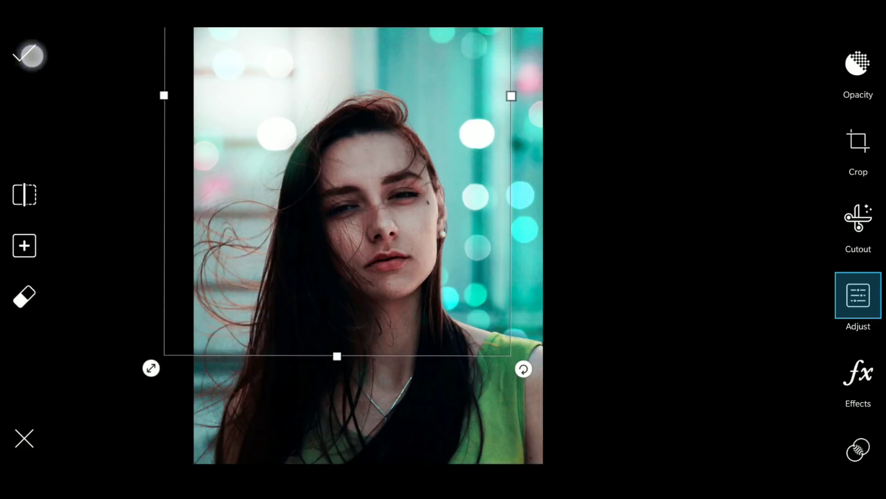
{"action": "scroll", "coordinate": [481, 312], "scroll_direction": "down", "scroll_amount": 3}
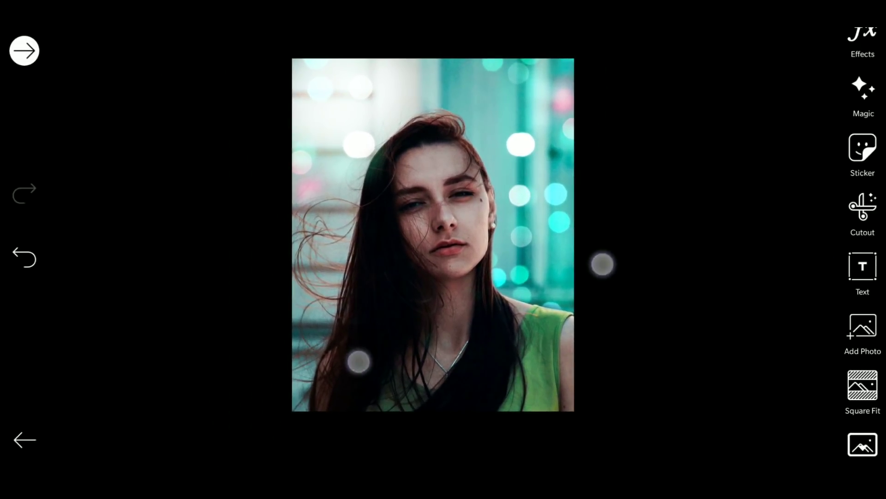
{"action": "left_click", "coordinate": [31, 61]}
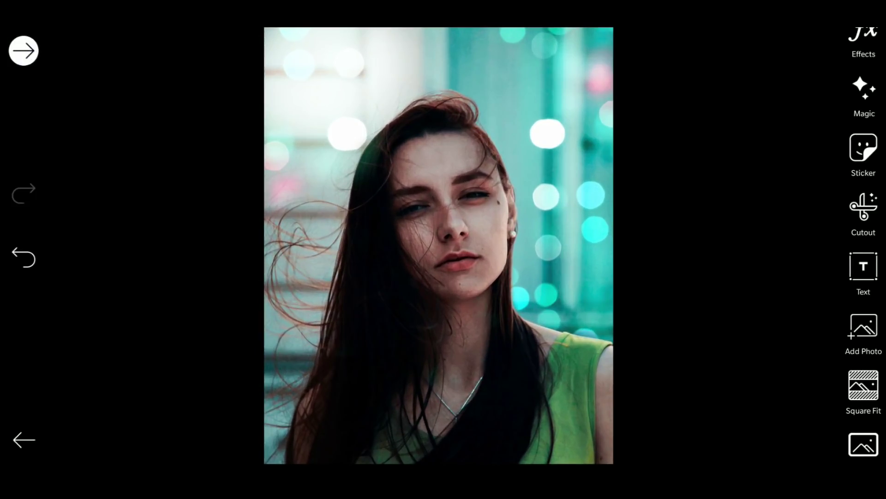